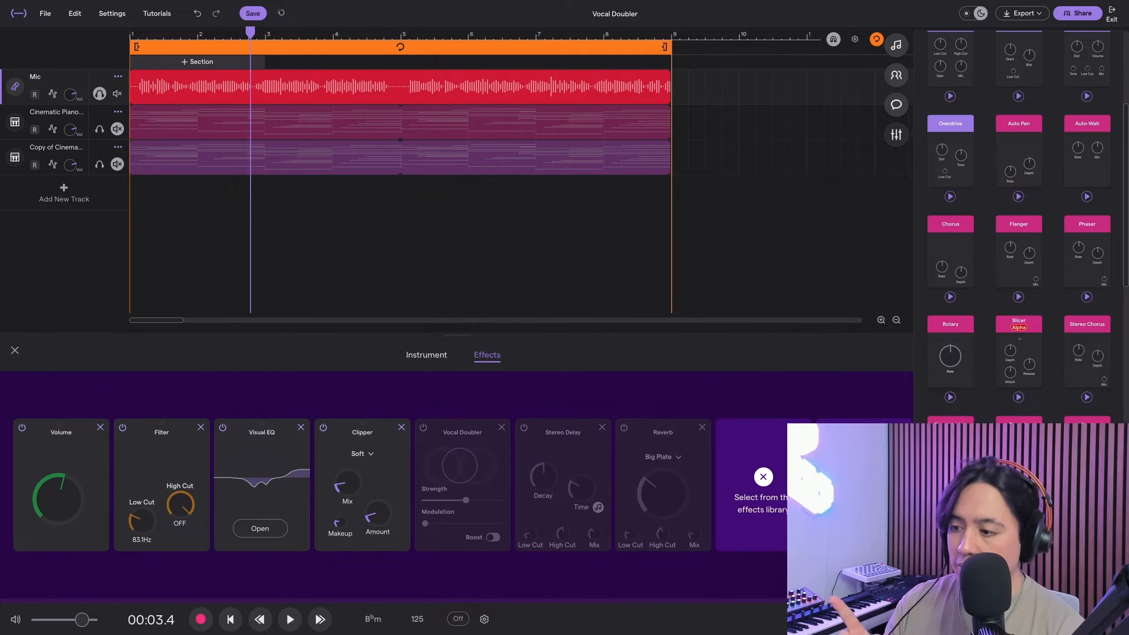
Step: Power on the Vocal Doubler card on the Mic track
left_click(423, 428)
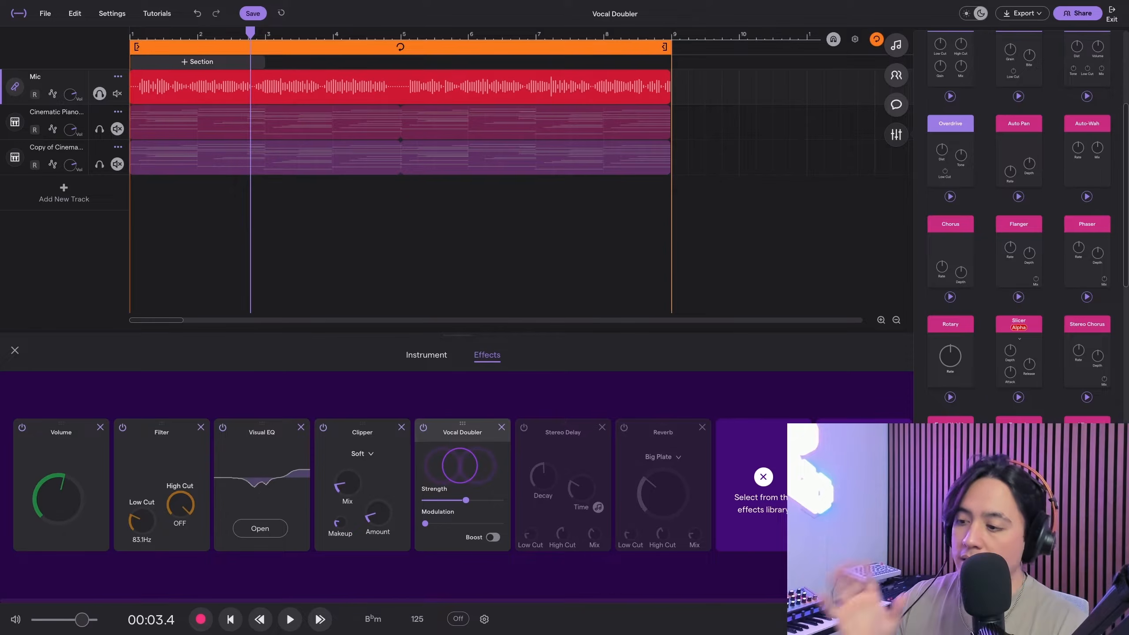
Step: Raise the Vocal Doubler's Modulation to about 99% while playing the song from the start
mouse_move(466, 500)
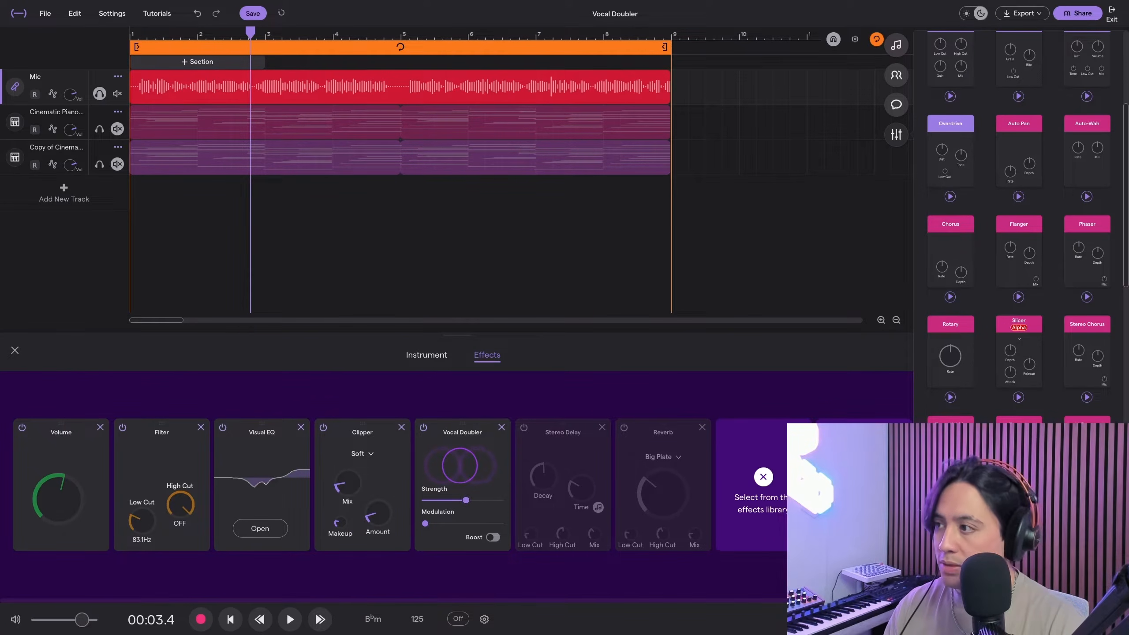
left_click_drag(250, 32, 129, 34)
key("space")
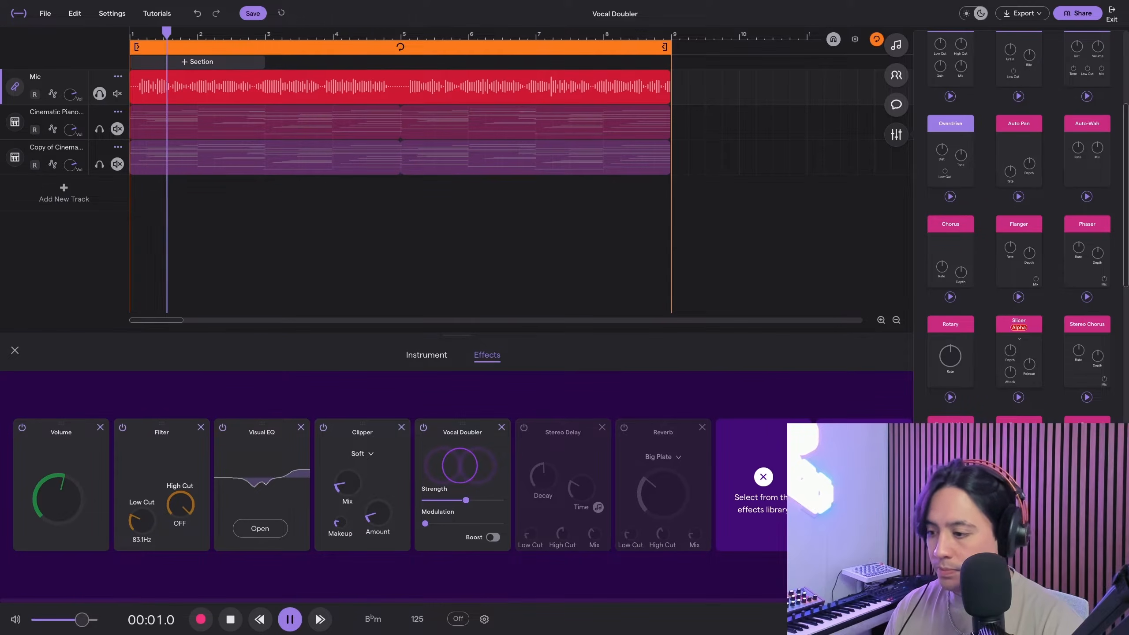
left_click_drag(425, 524, 499, 524)
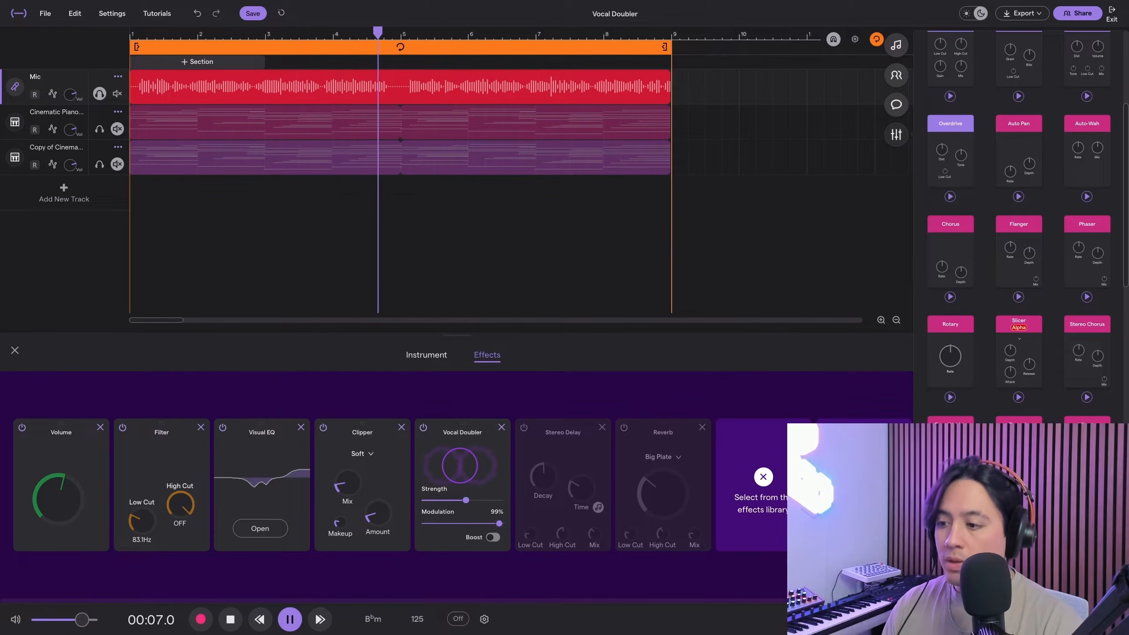
key("space")
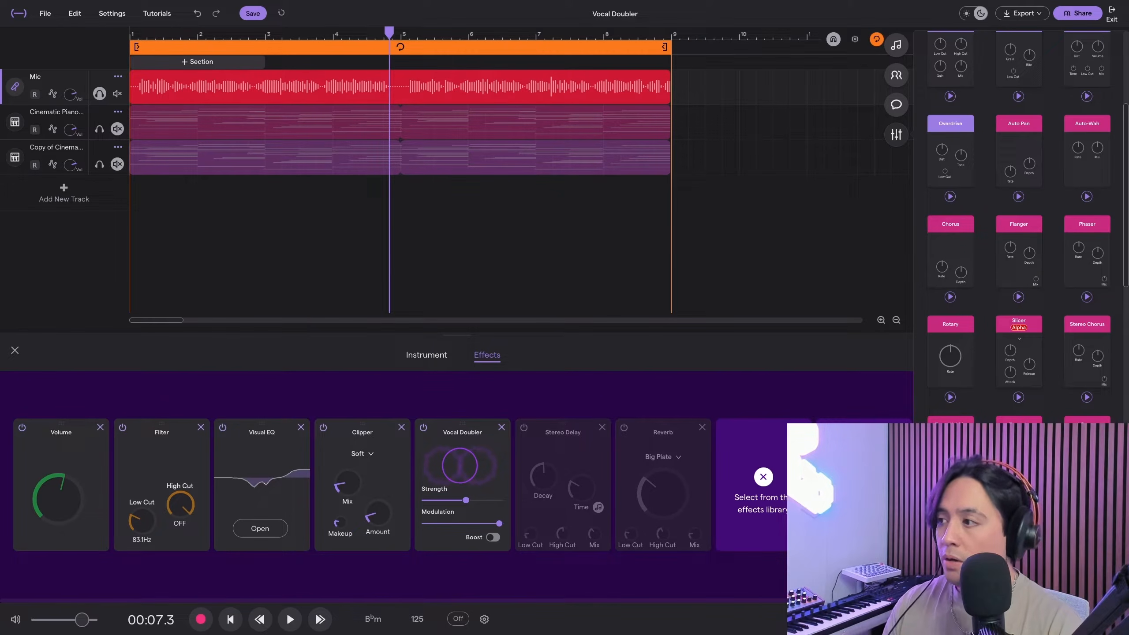
key("Return")
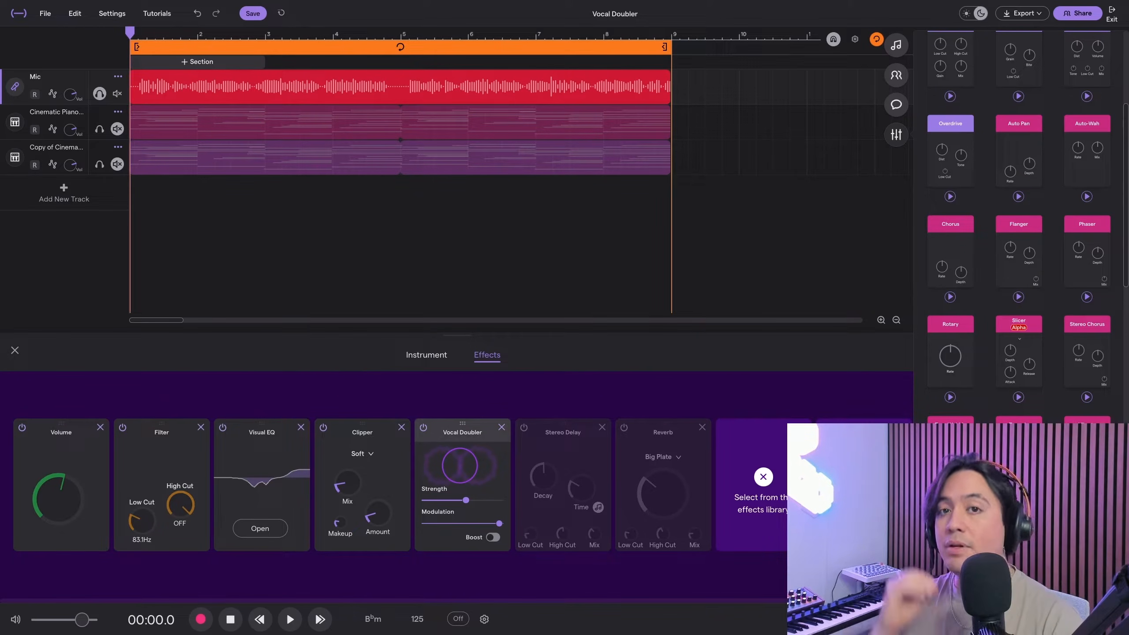
Step: Audition the Vocal Doubler with Boost on, turn Boost back off, then bypass the doubler
left_click(493, 537)
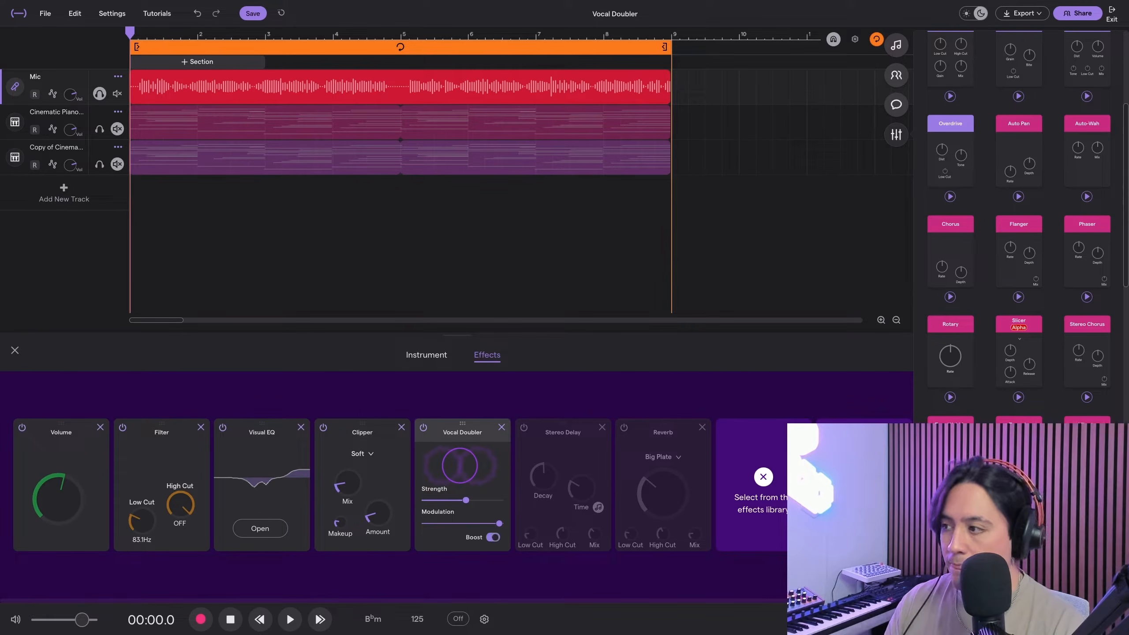
key("space")
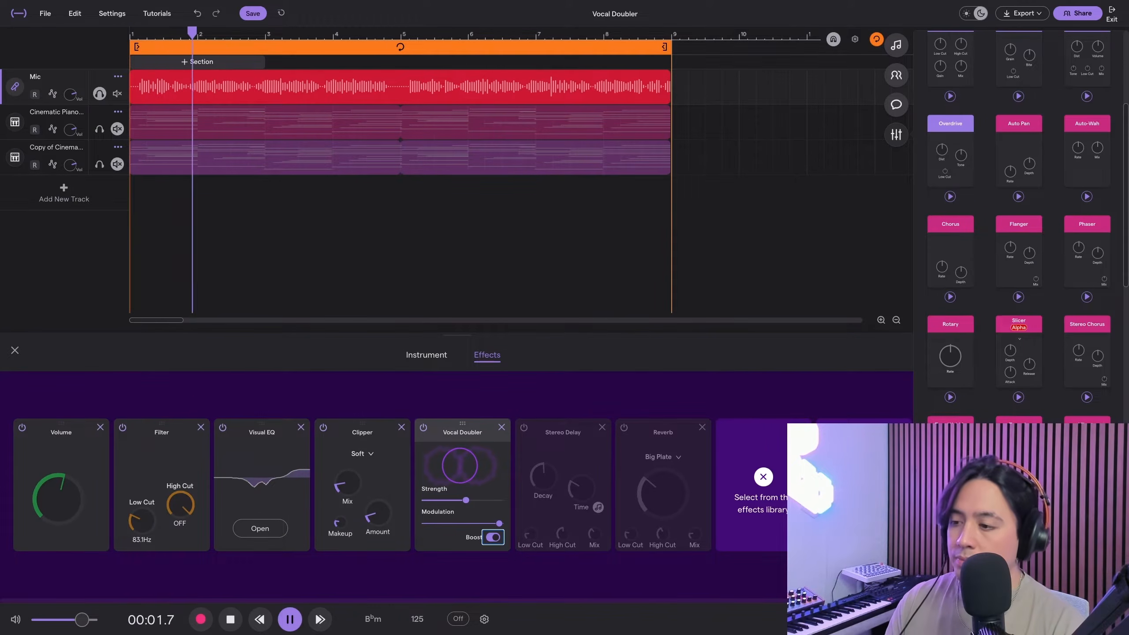
key("space")
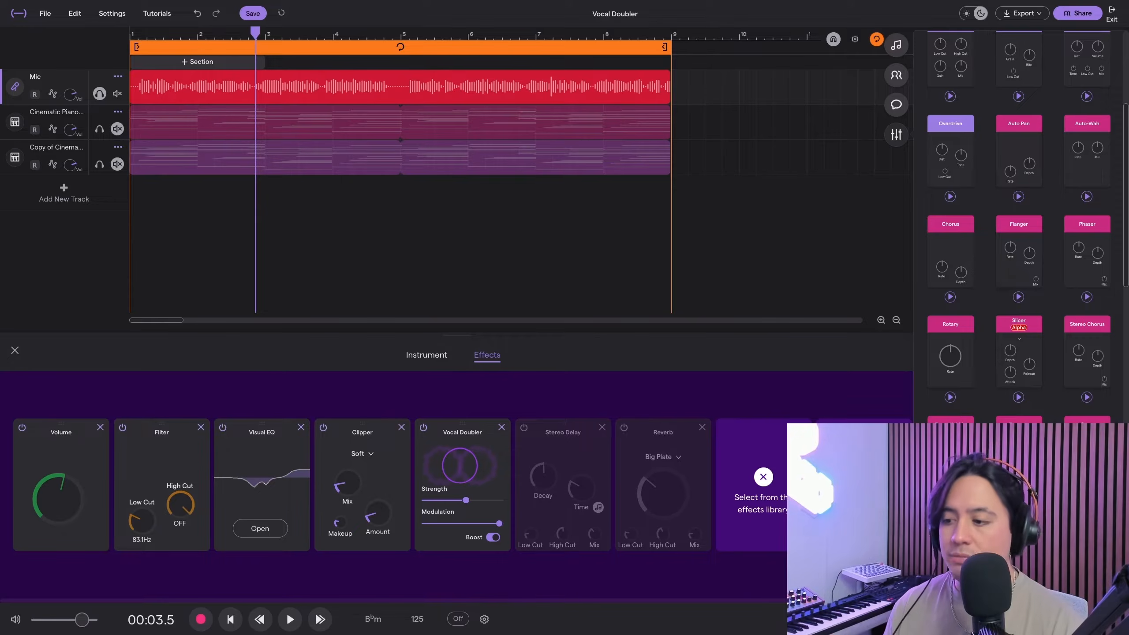
left_click(493, 537)
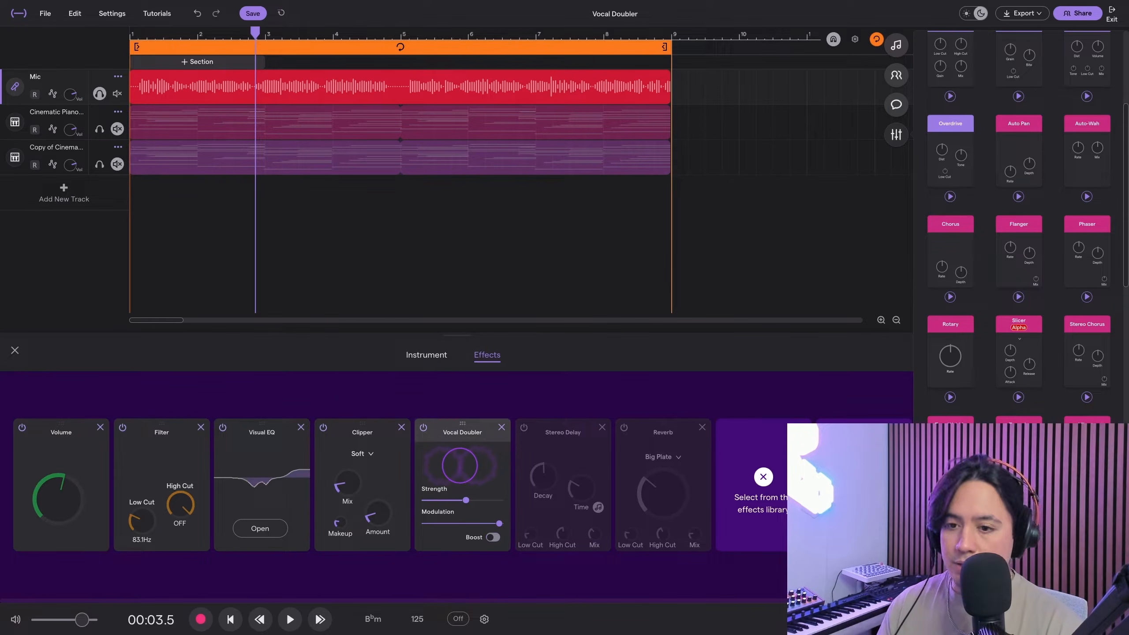
left_click(423, 427)
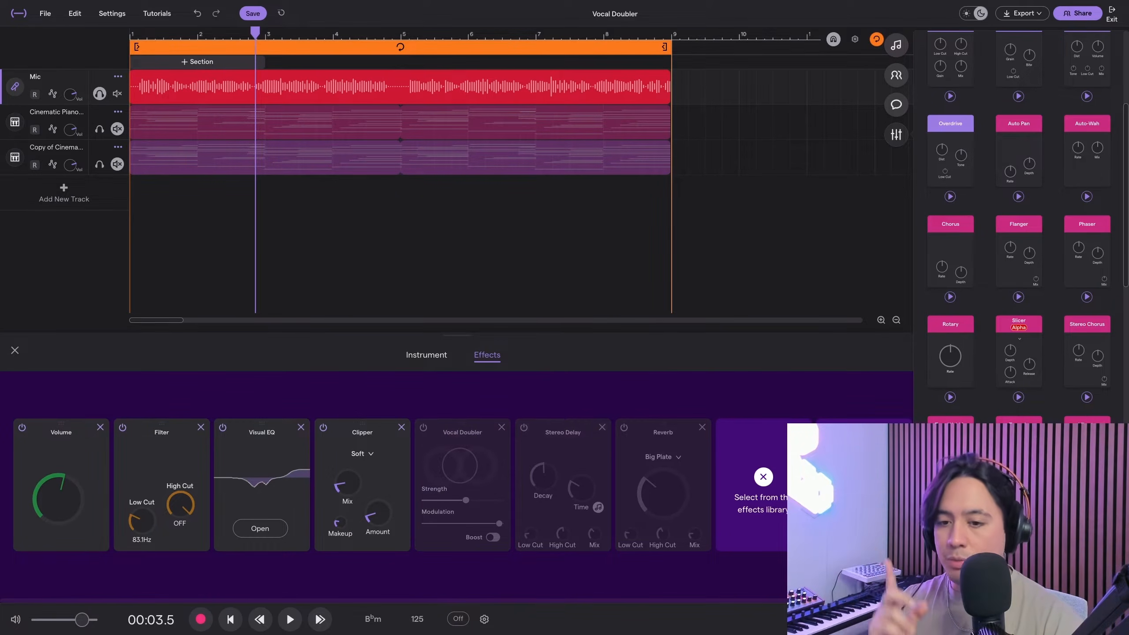
Step: Add a Vibrato effect to the Mic chain with increased Depth and a slower Rate
left_click(1086, 438)
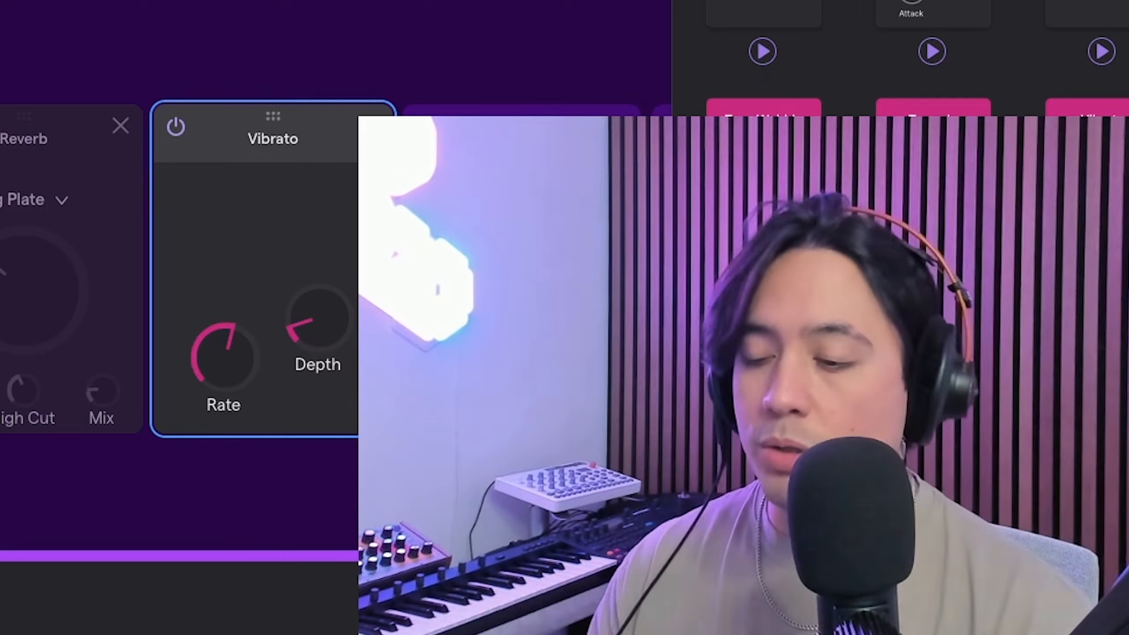
left_click_drag(318, 318, 318, 276)
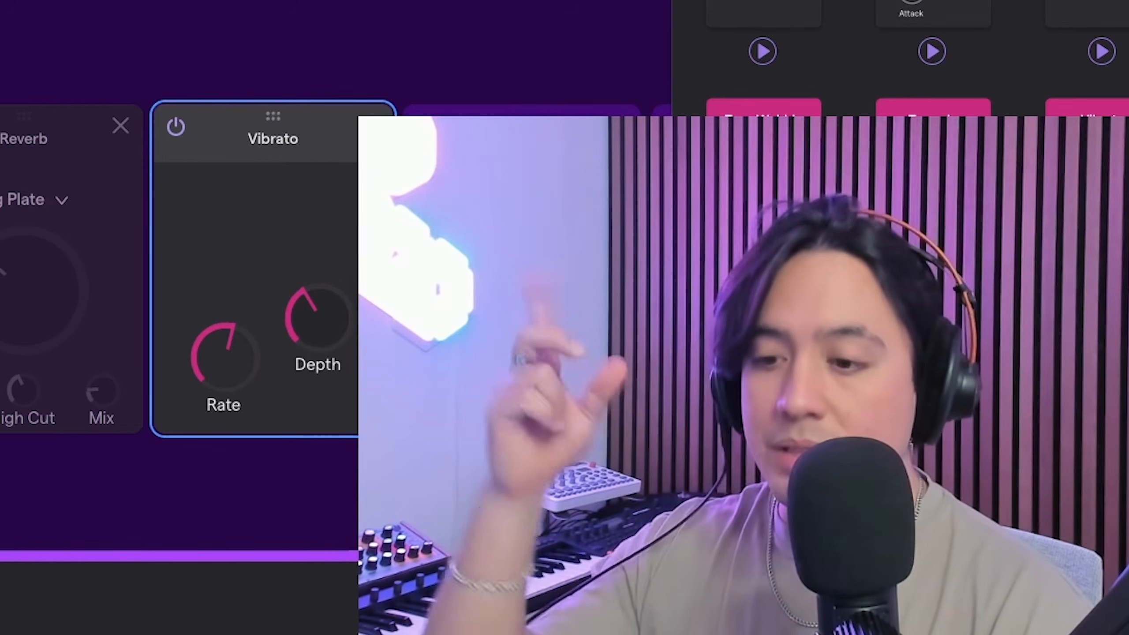
left_click_drag(225, 358, 226, 415)
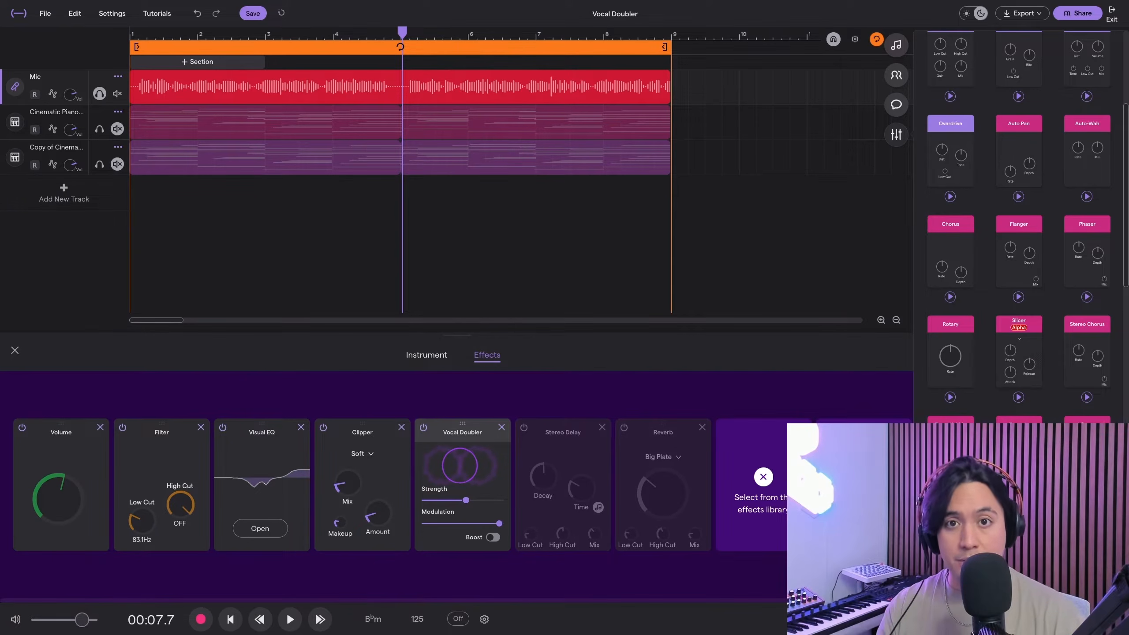
Step: Ease the Vocal Doubler's Modulation down from near full to 96%
left_click_drag(499, 524, 497, 523)
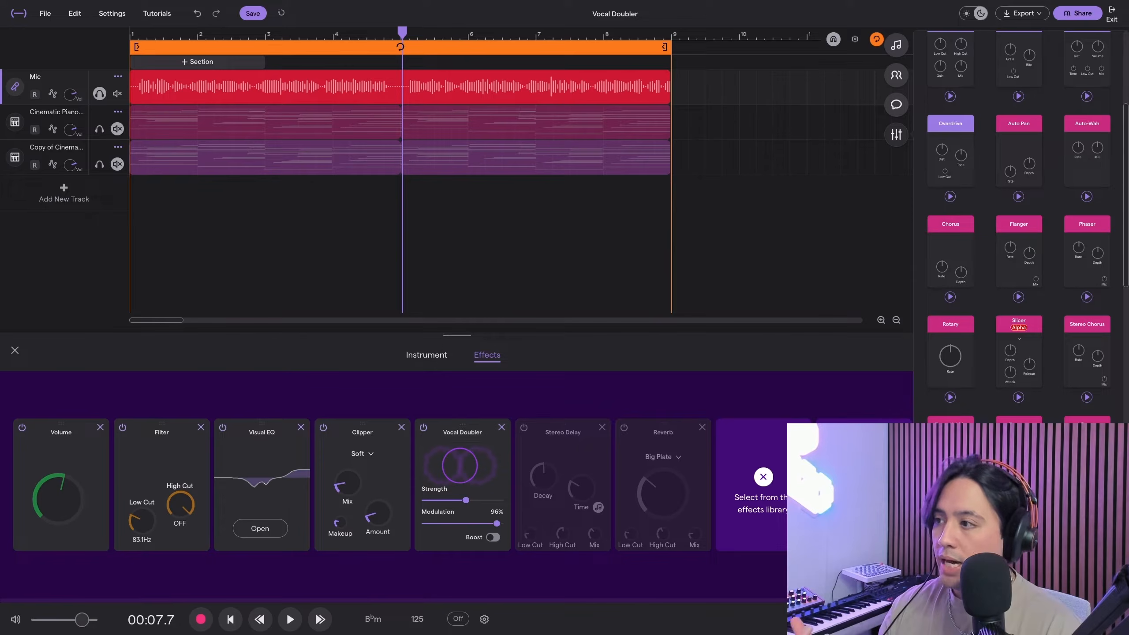
Step: Playing from the start, lower the doubler's Modulation to about half and raise Strength to 85%
left_click(291, 35)
key("Return")
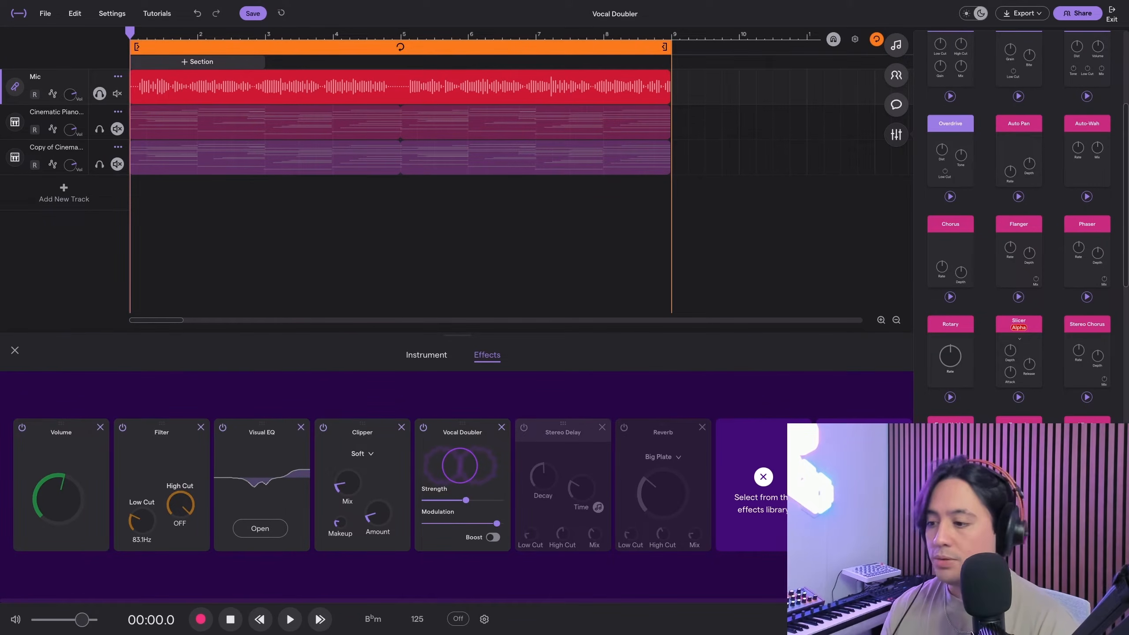
key("space")
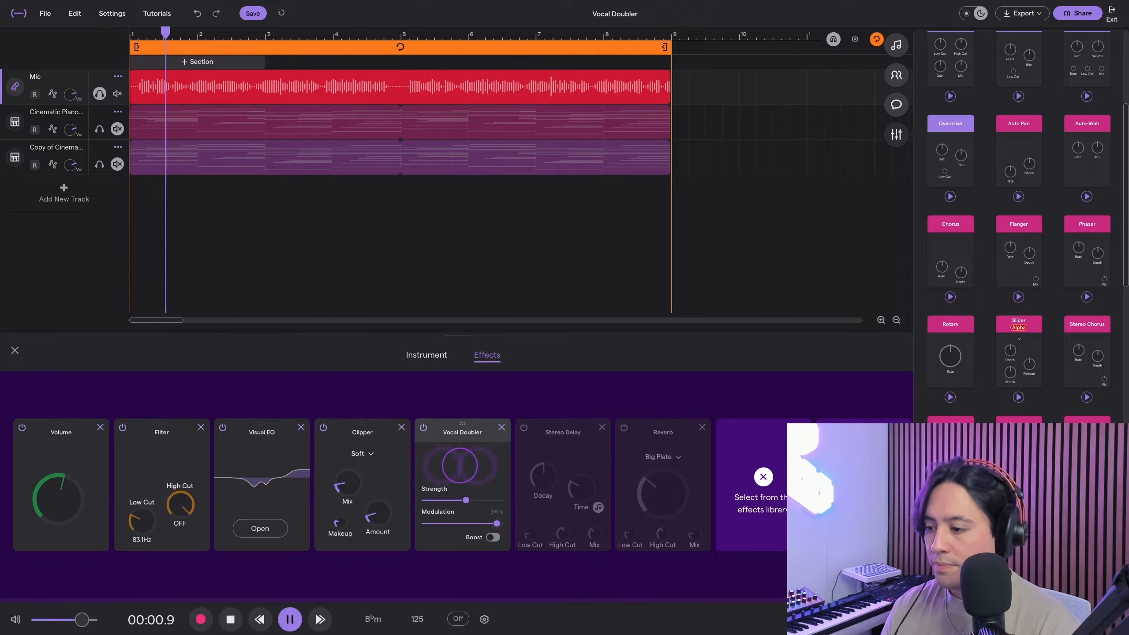
left_click_drag(496, 524, 489, 500)
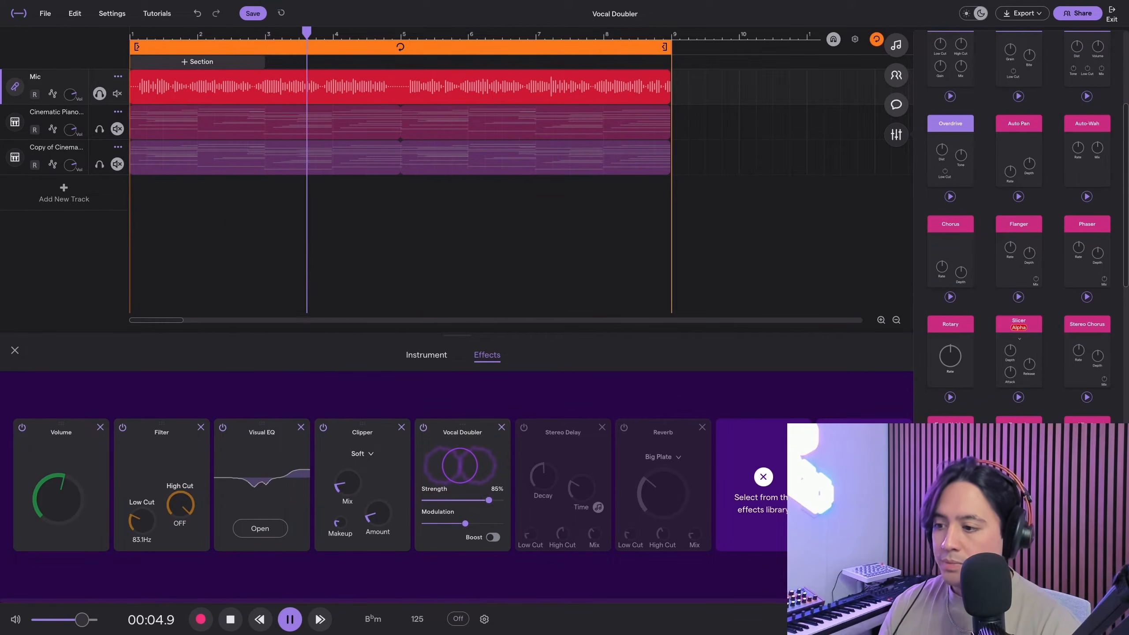
key("space")
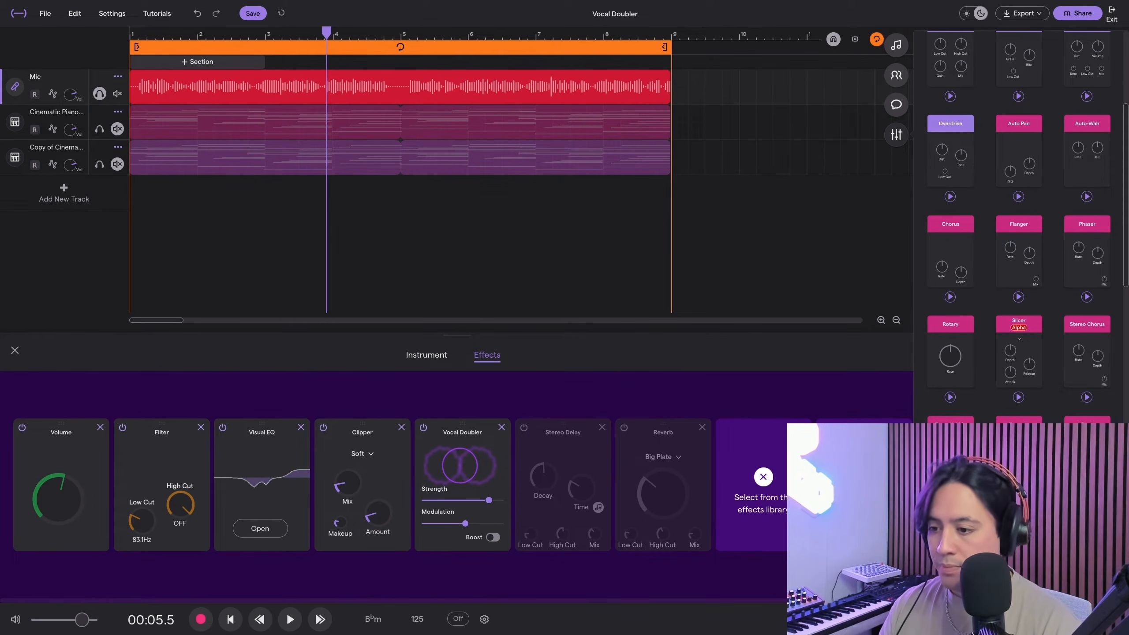
Step: Switch on the Big Plate Reverb and move it before the Vocal Doubler, auditioning the result
key("space")
left_click(624, 427)
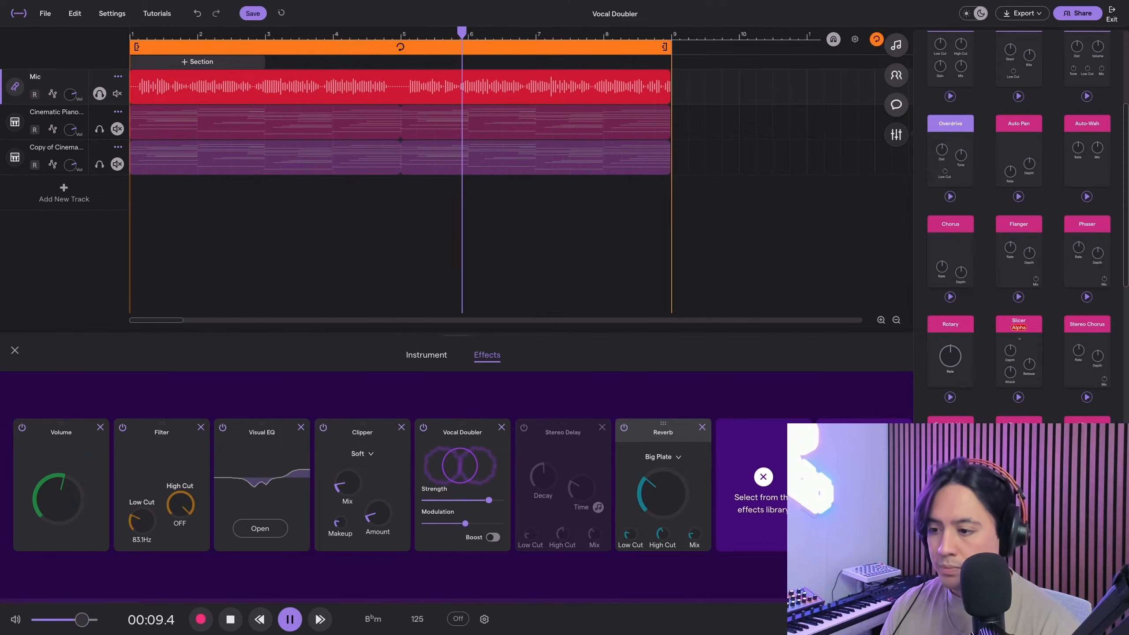
key("space")
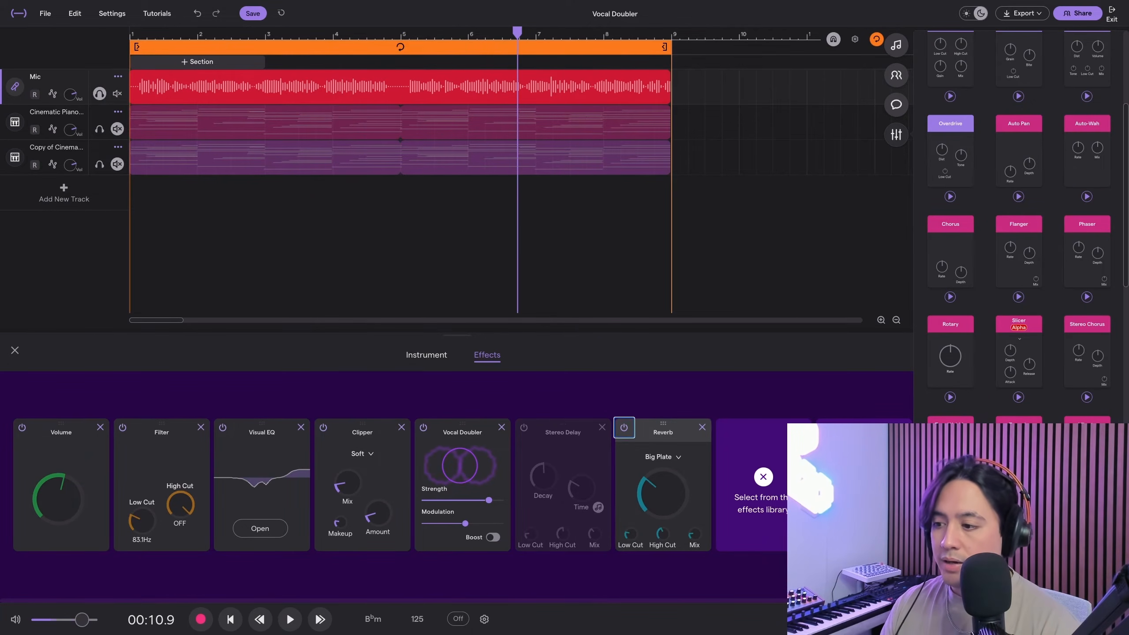
left_click_drag(662, 426, 462, 427)
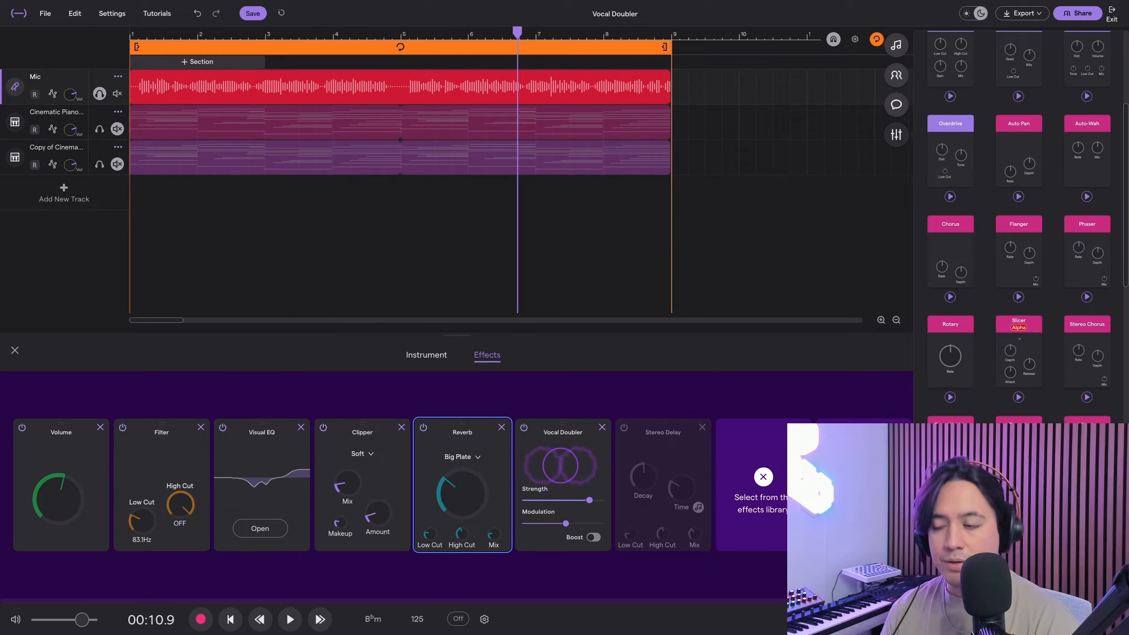
key("space")
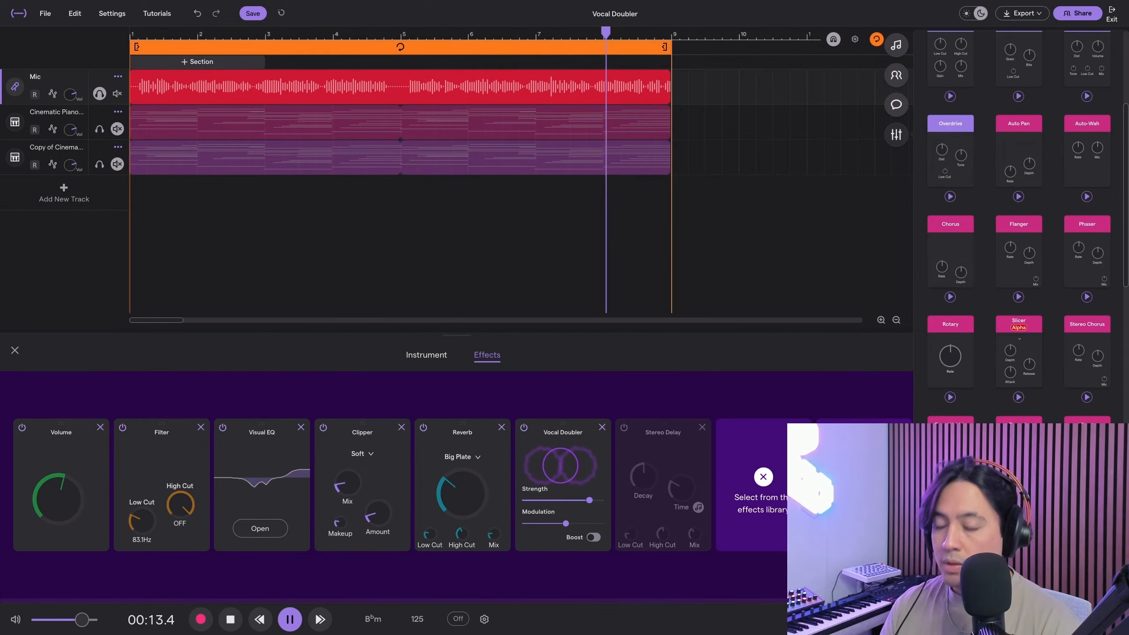
key("space")
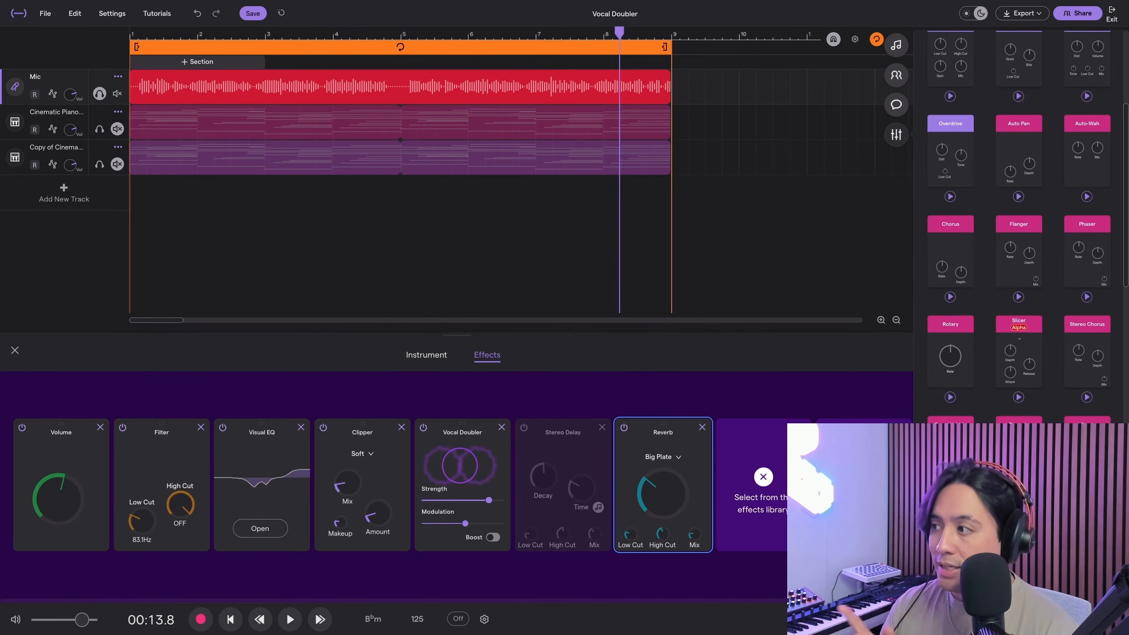
Step: Solo the Cinematic Piano track instead of the Mic vocal and show its effect chain
left_click(57, 117)
left_click(100, 129)
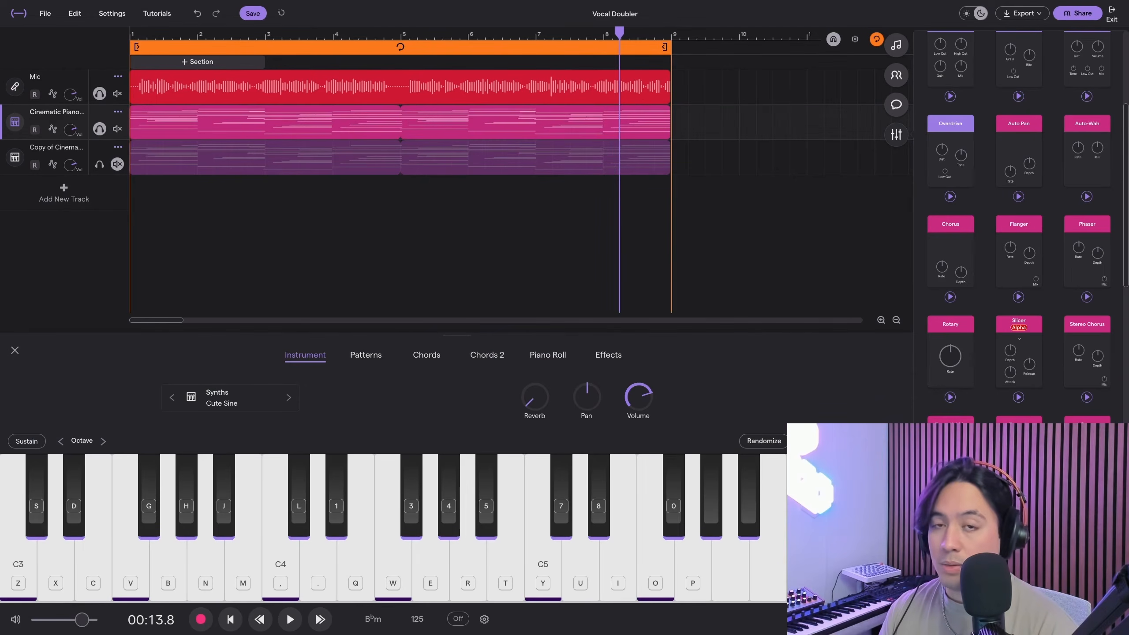
left_click(99, 94)
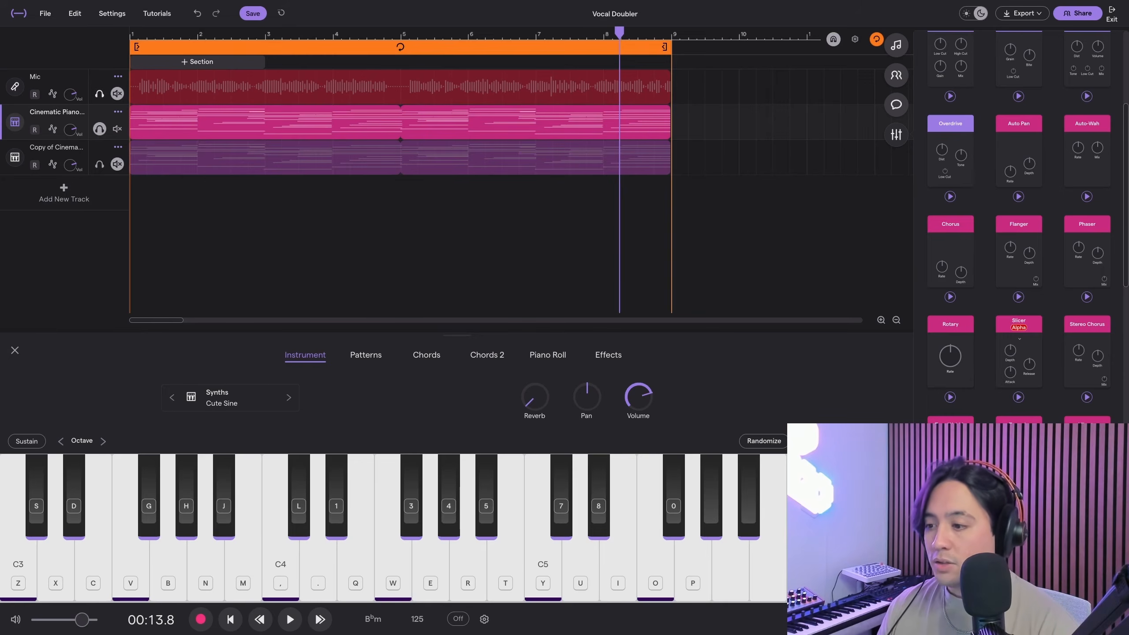
left_click(608, 355)
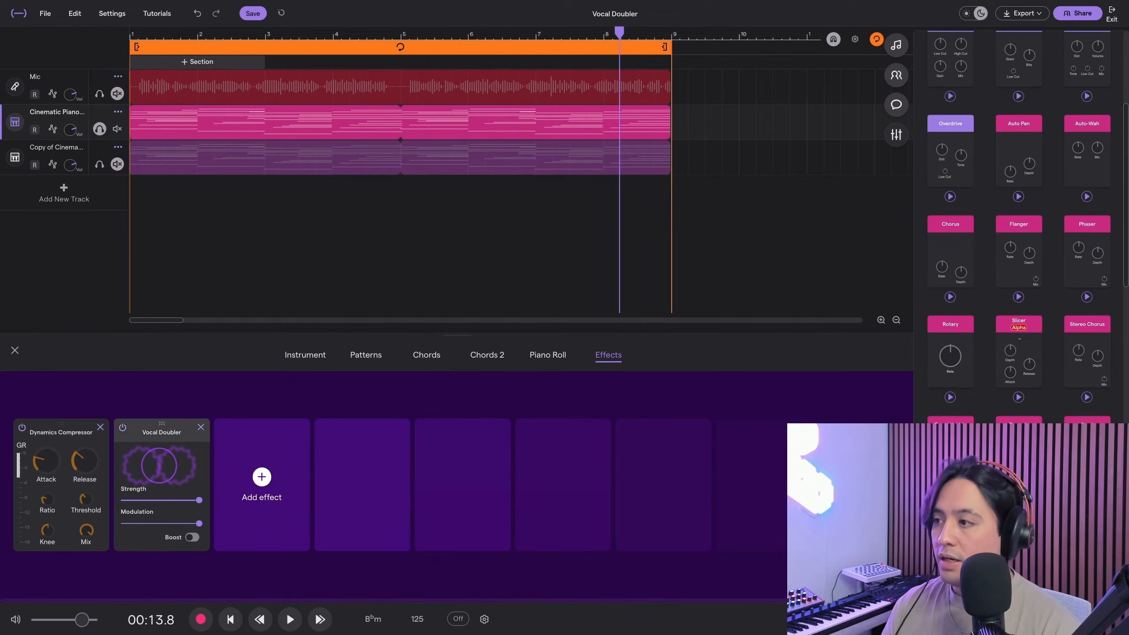
Step: Compare the piano with its Vocal Doubler bypassed and back on, leaving it enabled
left_click(123, 428)
key("Return")
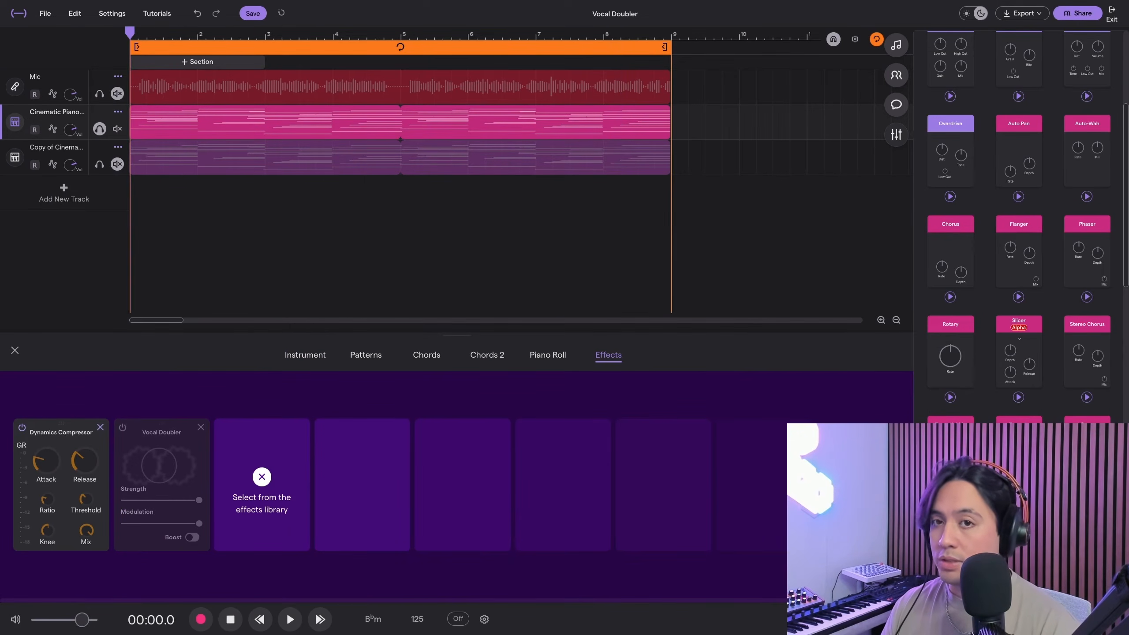
key("space")
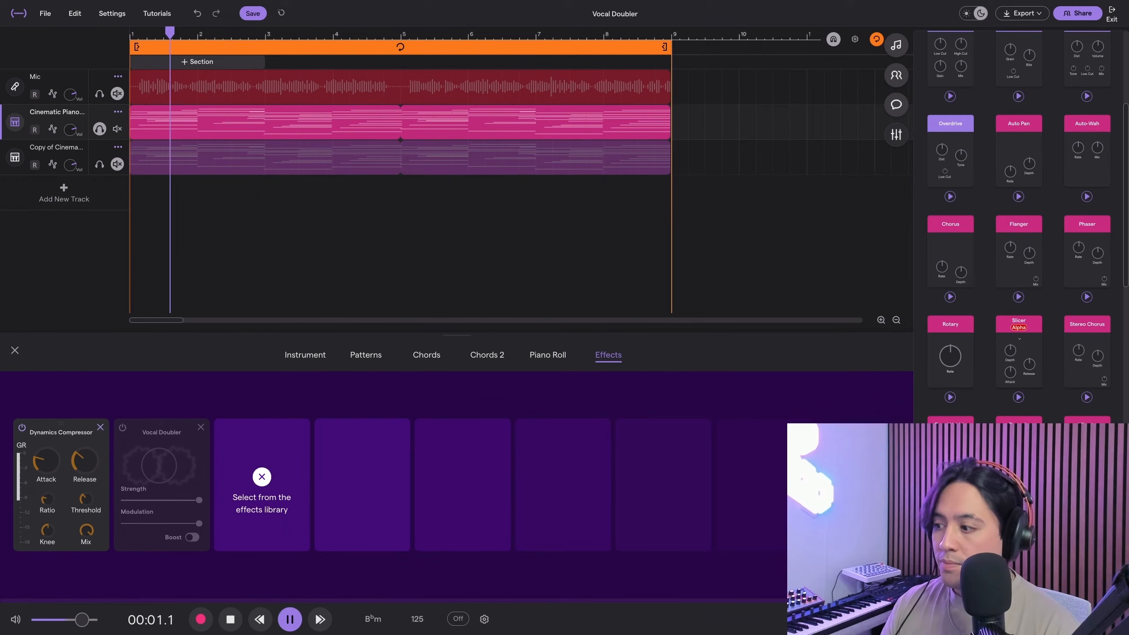
key("space")
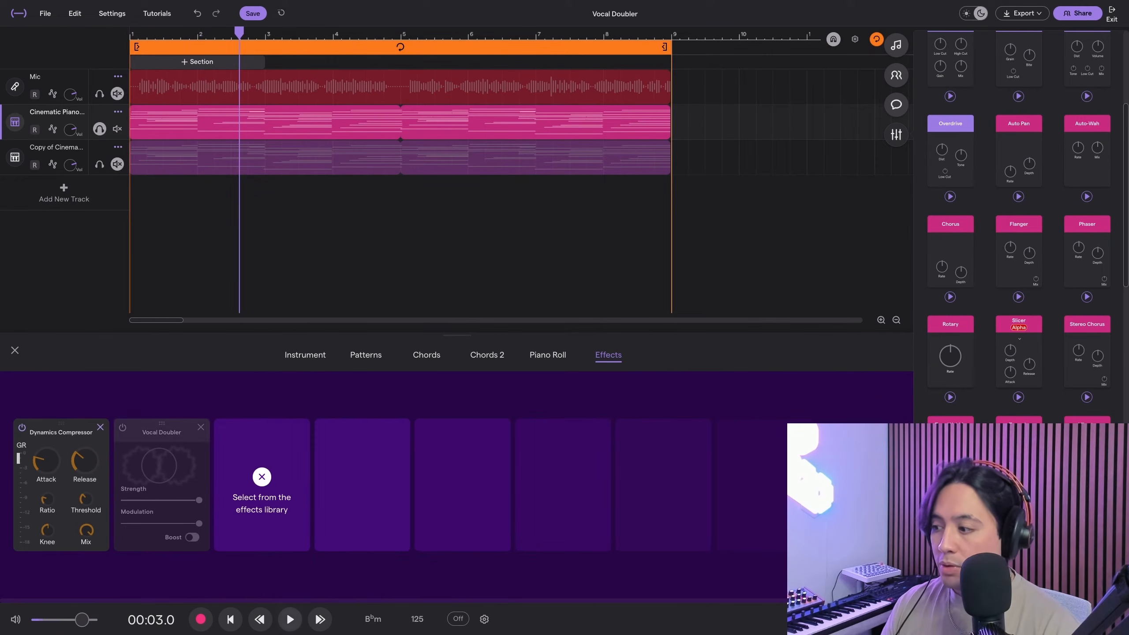
left_click(123, 427)
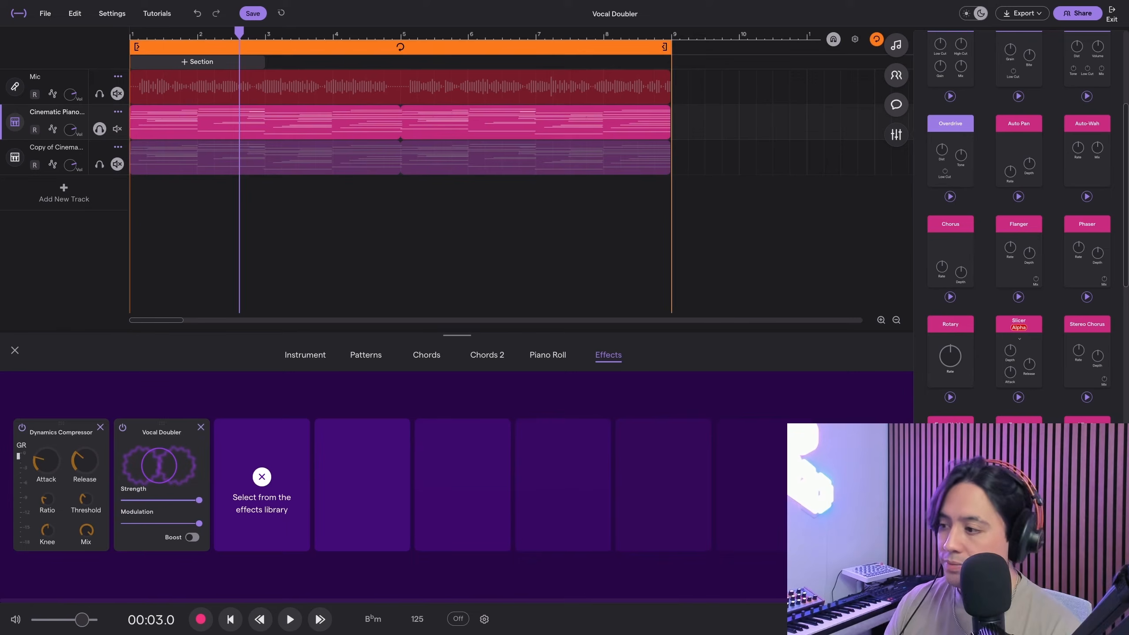
key("space")
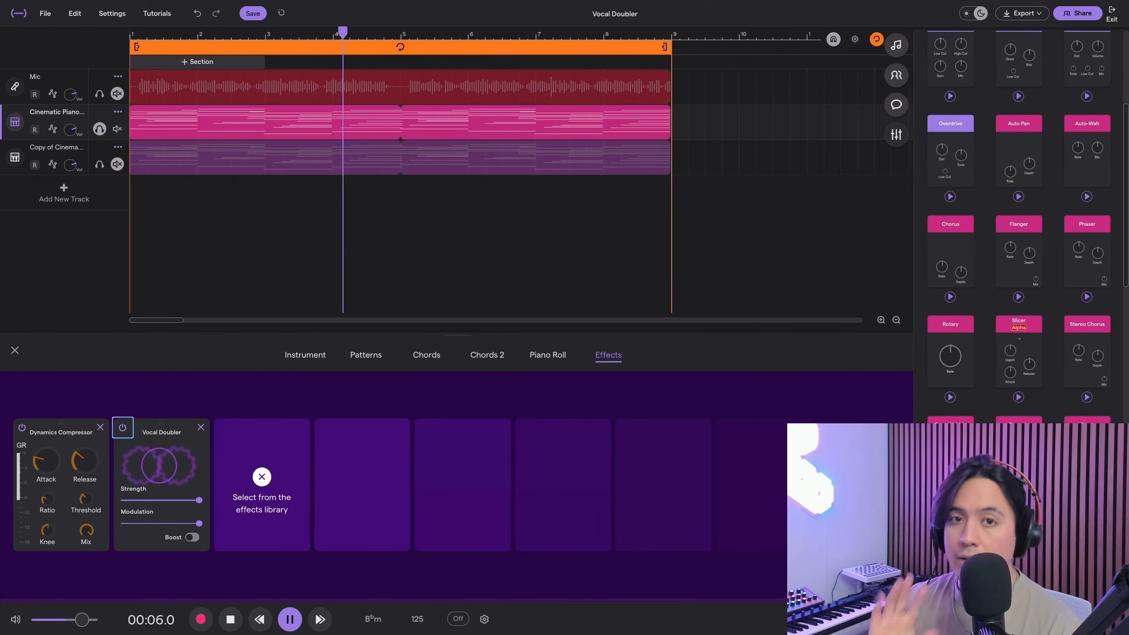
key("space")
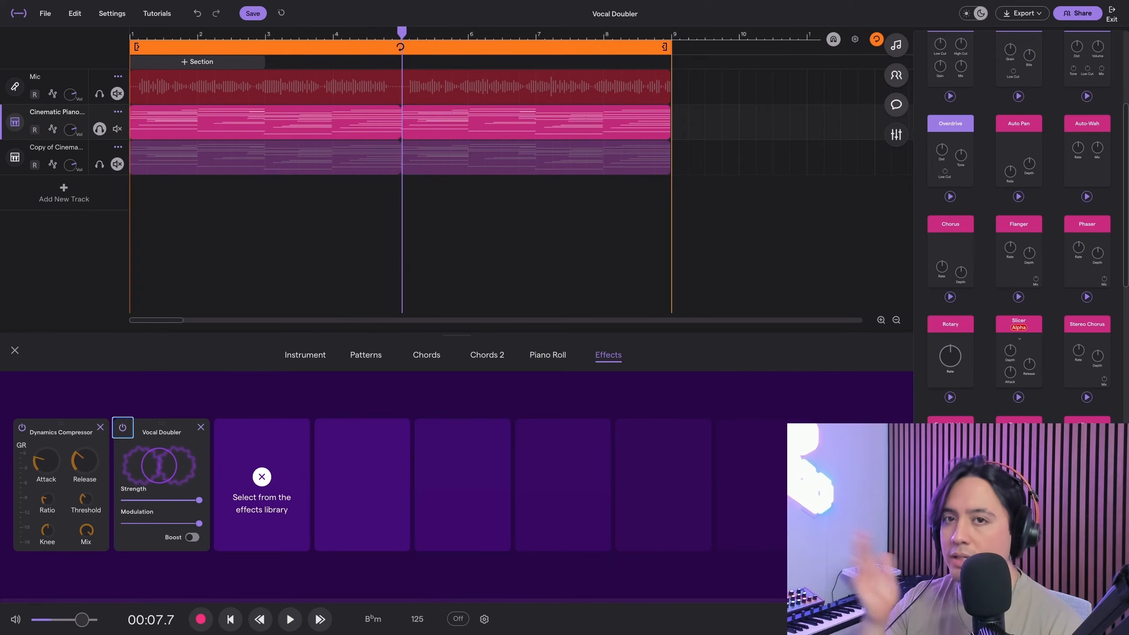
Step: Lower the piano's Vocal Doubler Modulation, then solo the Copy of Cinematic Piano track instead
mouse_move(199, 500)
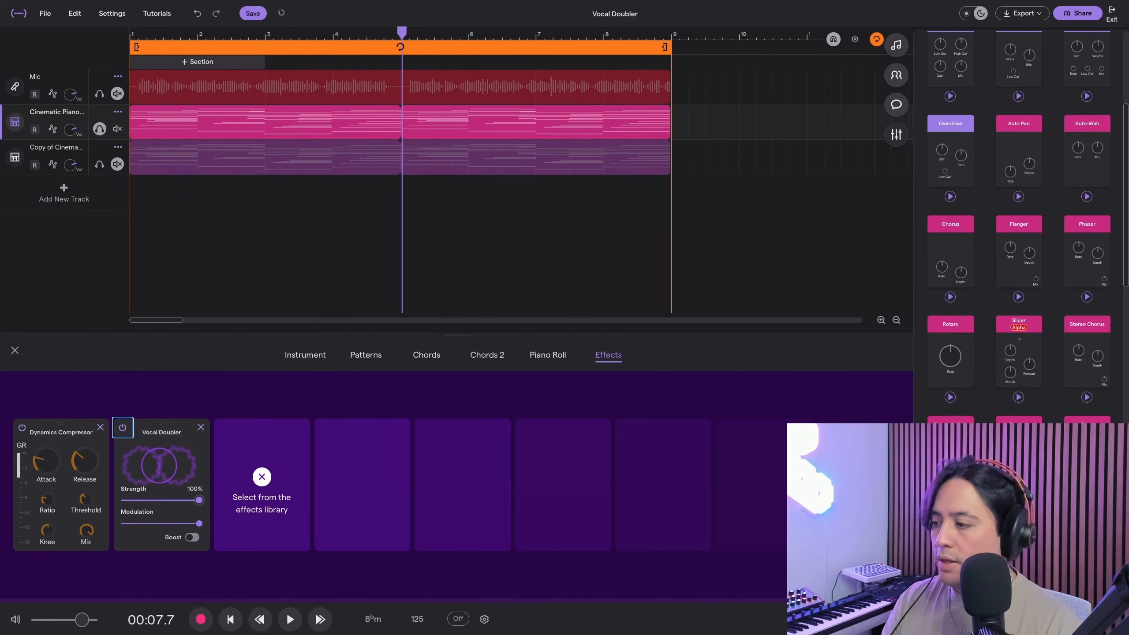
left_click_drag(199, 524, 185, 524)
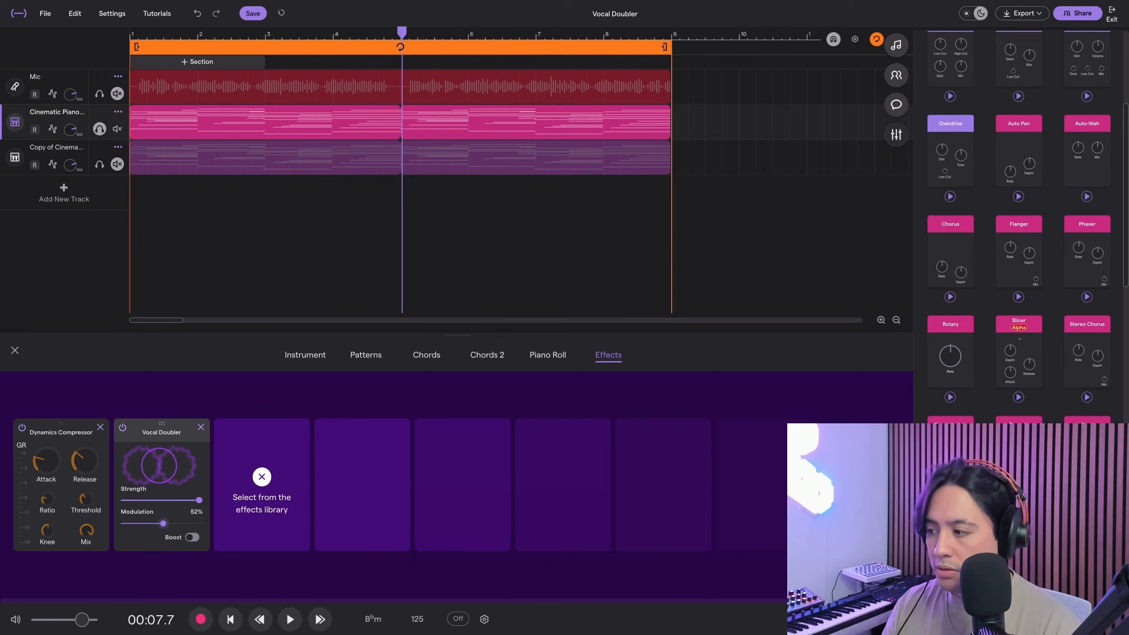
key("space")
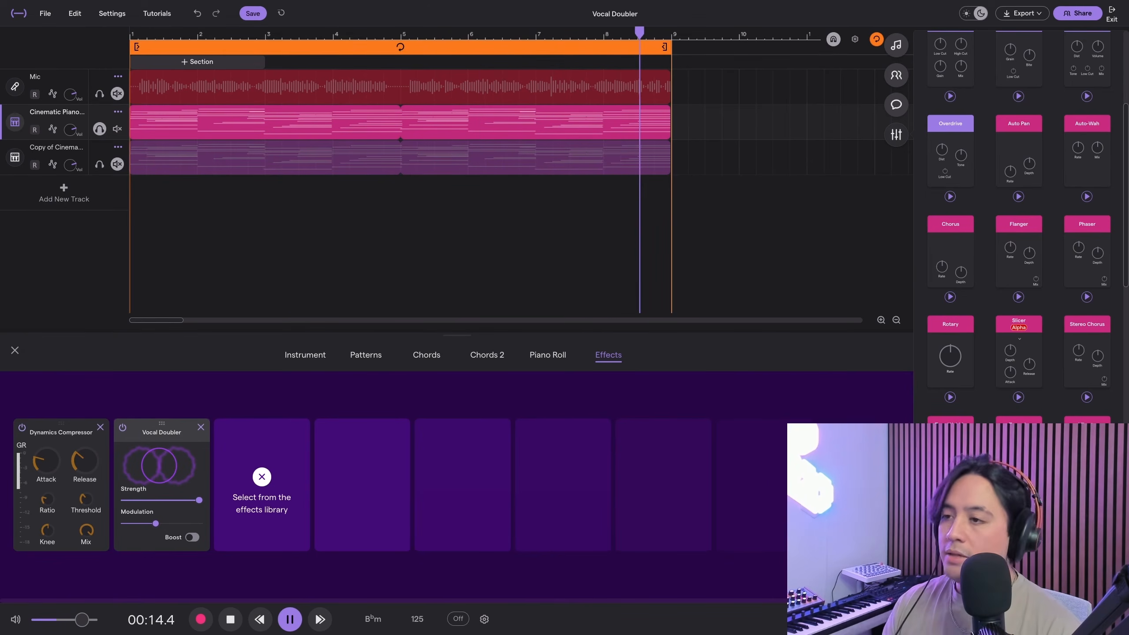
key("space")
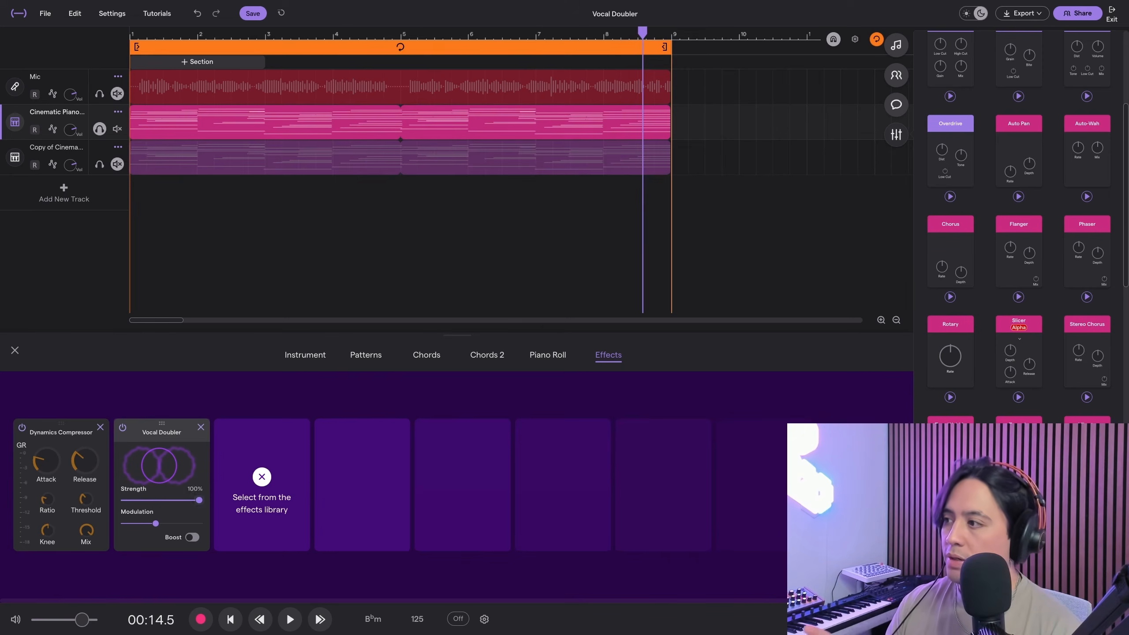
left_click(100, 128)
left_click(99, 165)
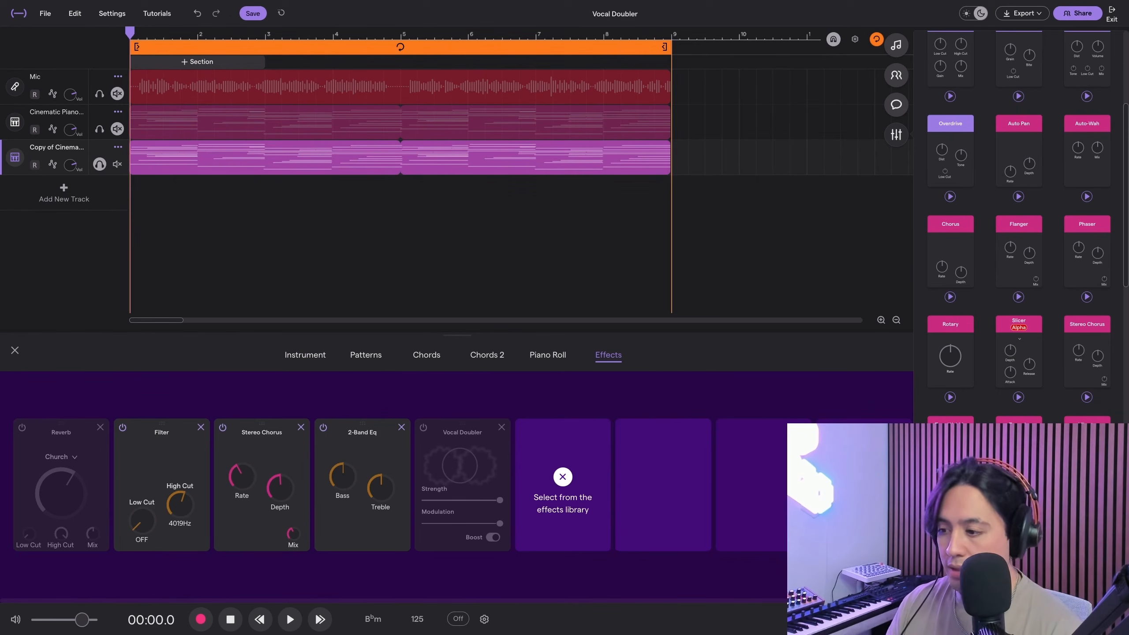
Step: Enable the copied piano track's Vocal Doubler with Boost off, comparing playback before and after
key("space")
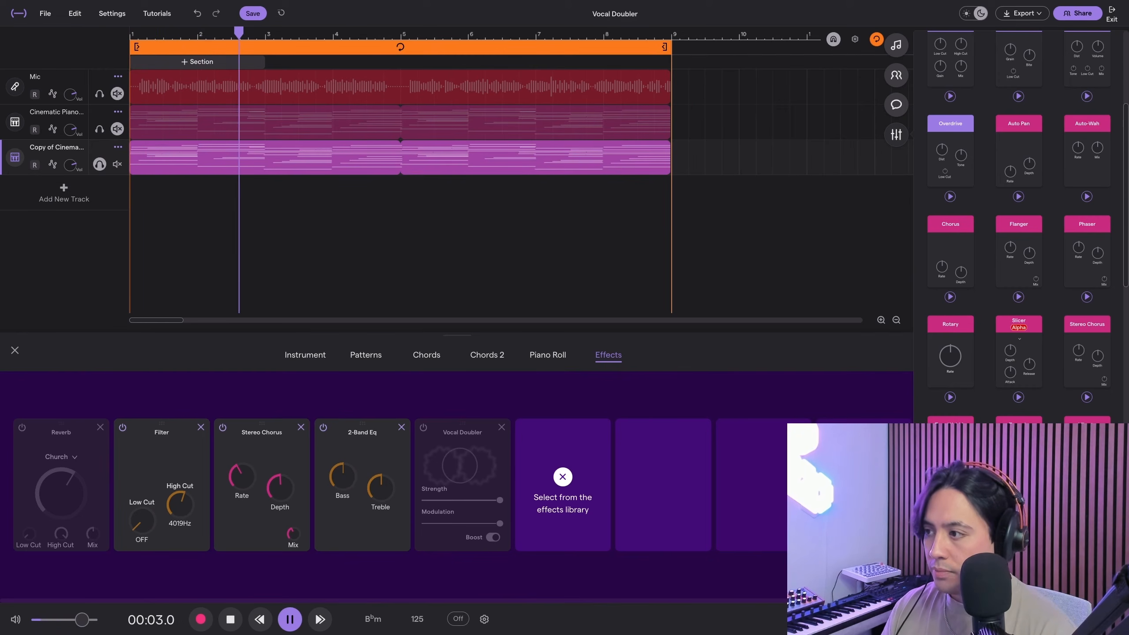
key("space")
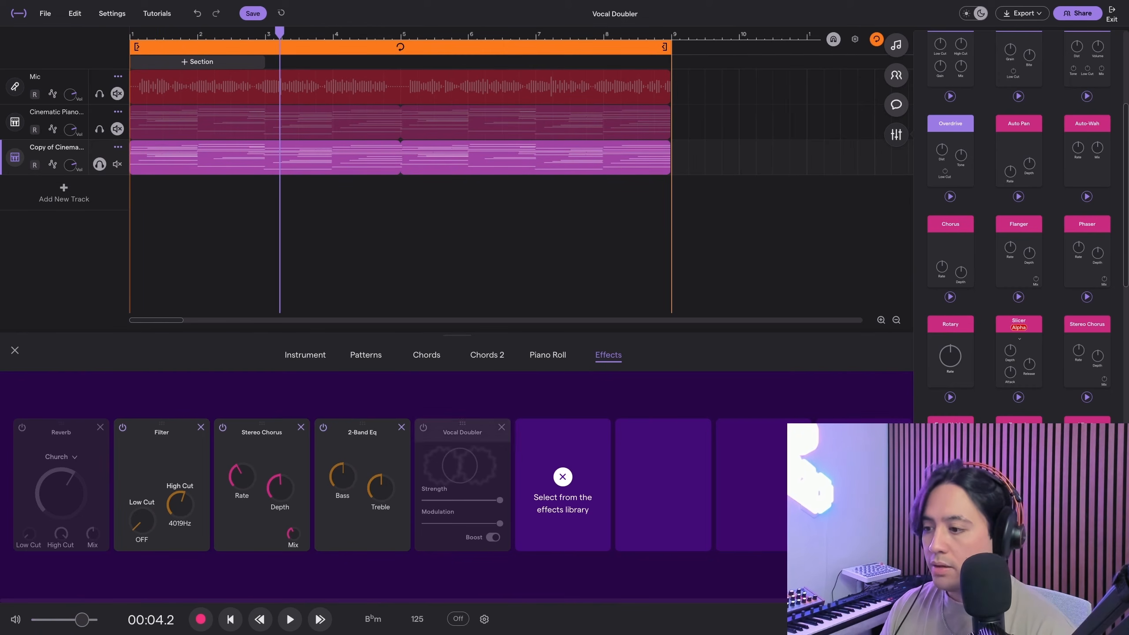
left_click(422, 427)
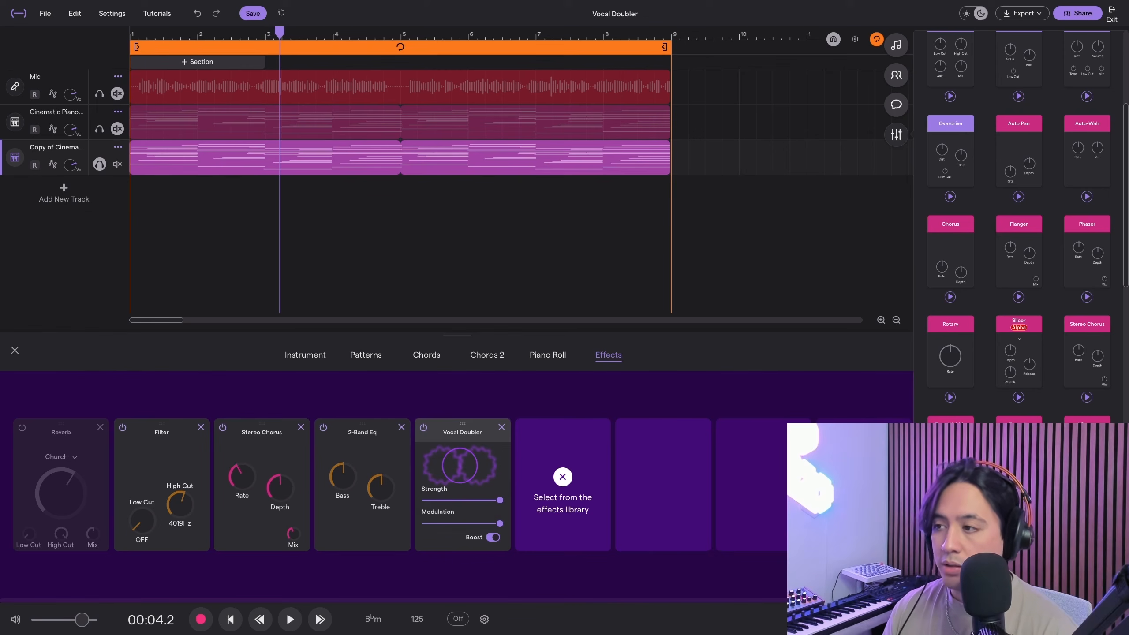
key("space")
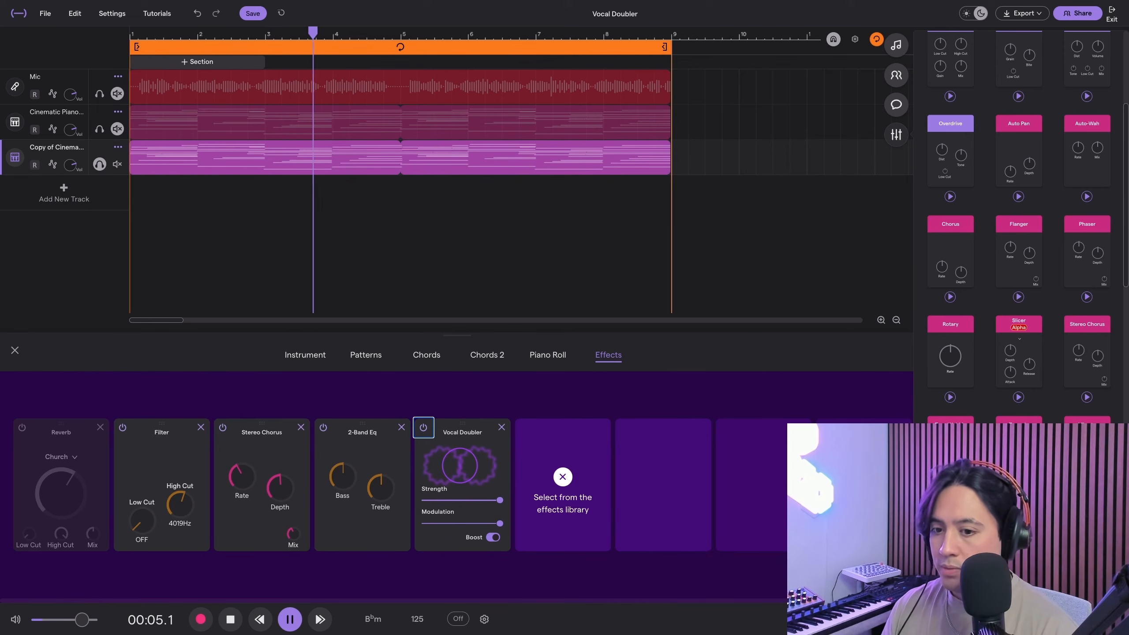
key("space")
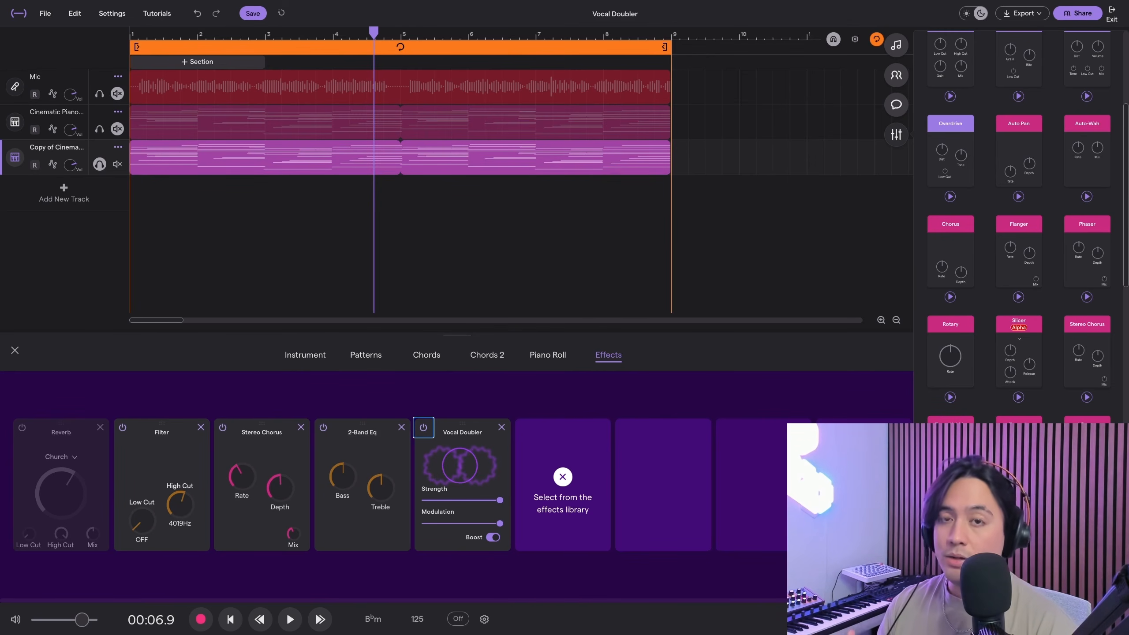
mouse_move(500, 524)
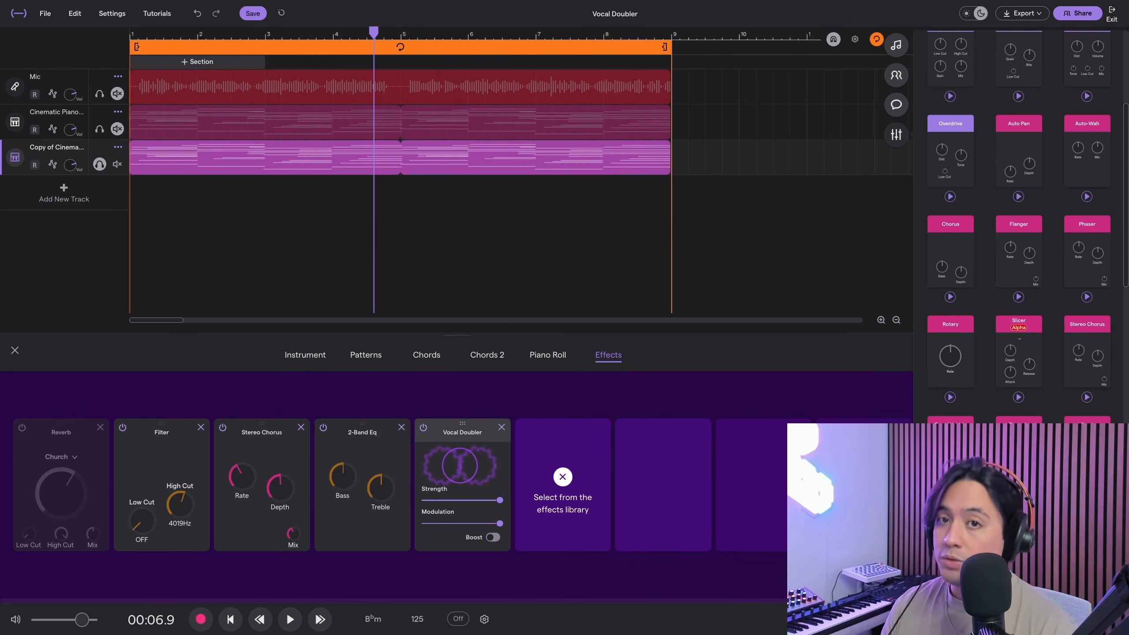
key("space")
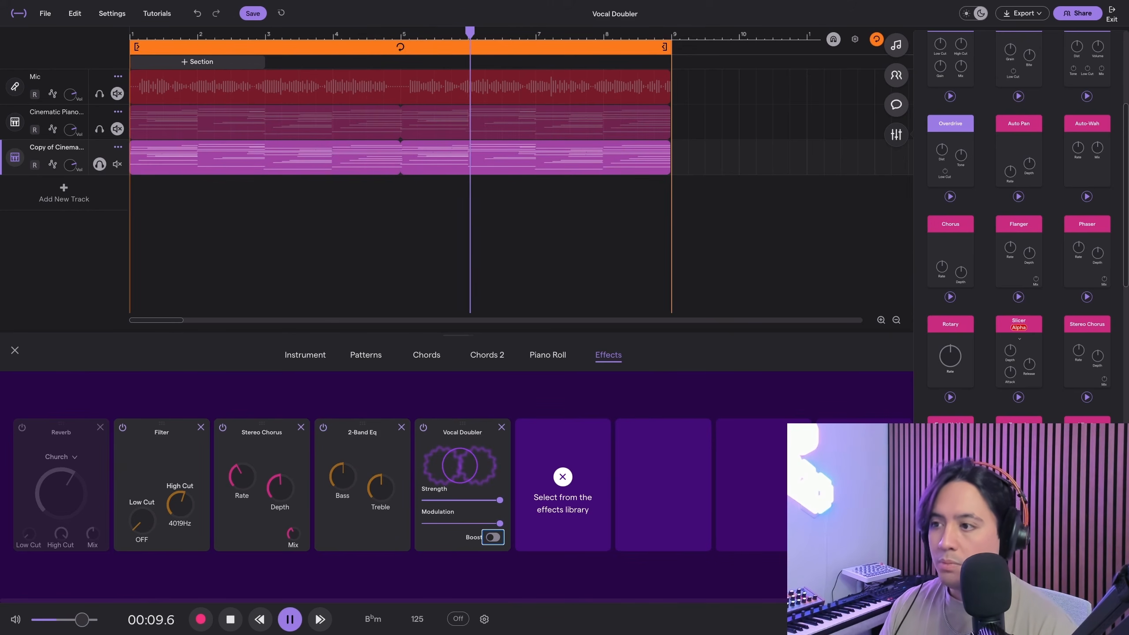
key("space")
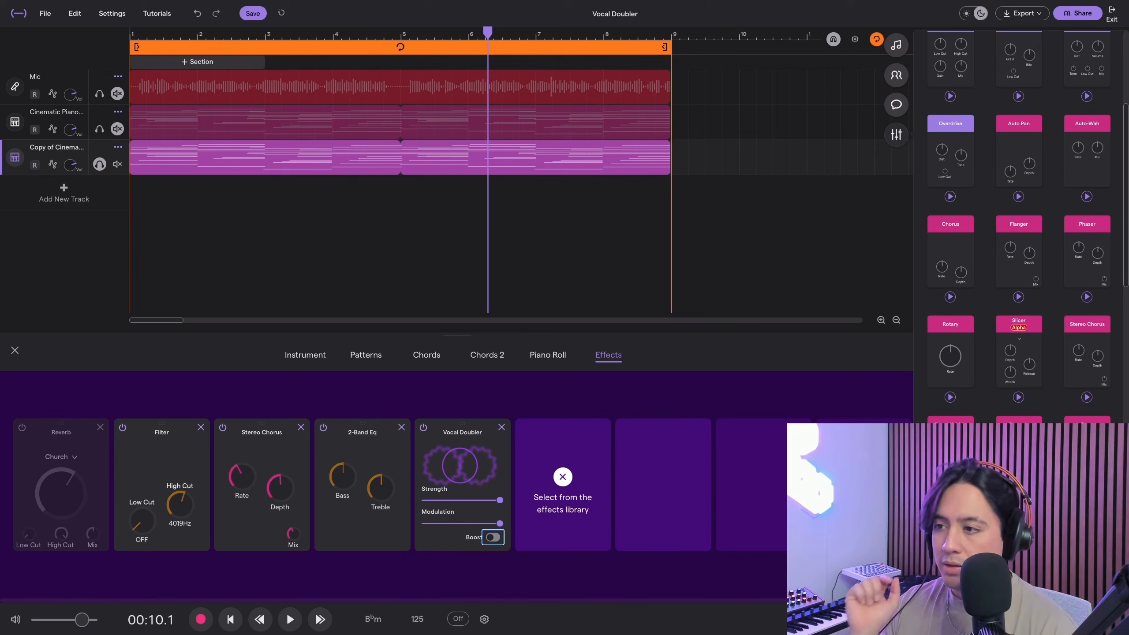